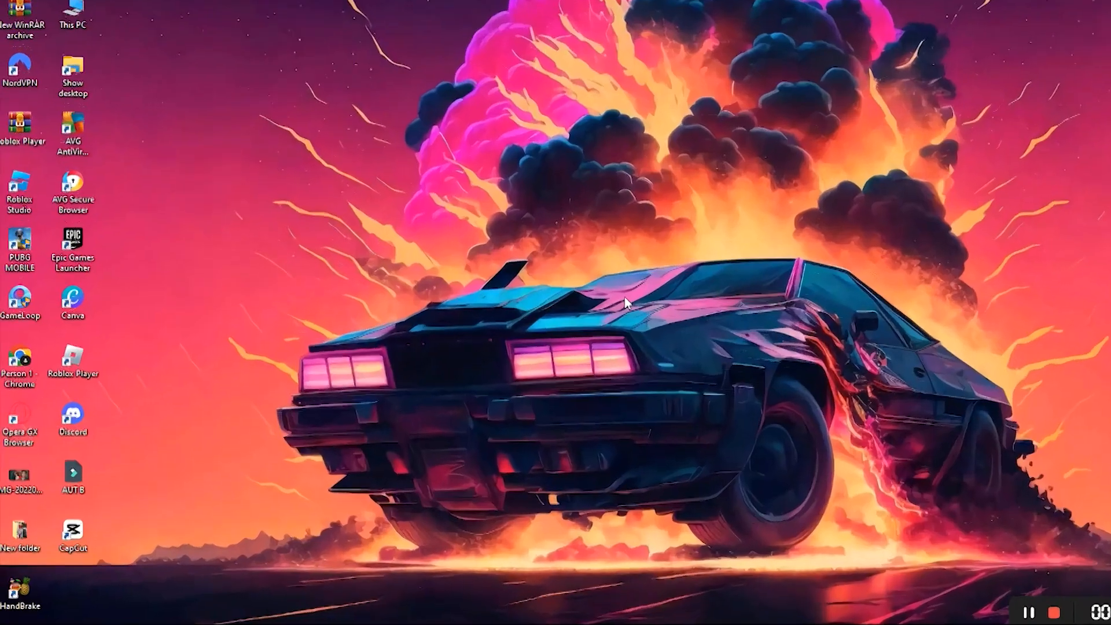
Open Control Panel through Windows search and display its items as small icons.
key("super")
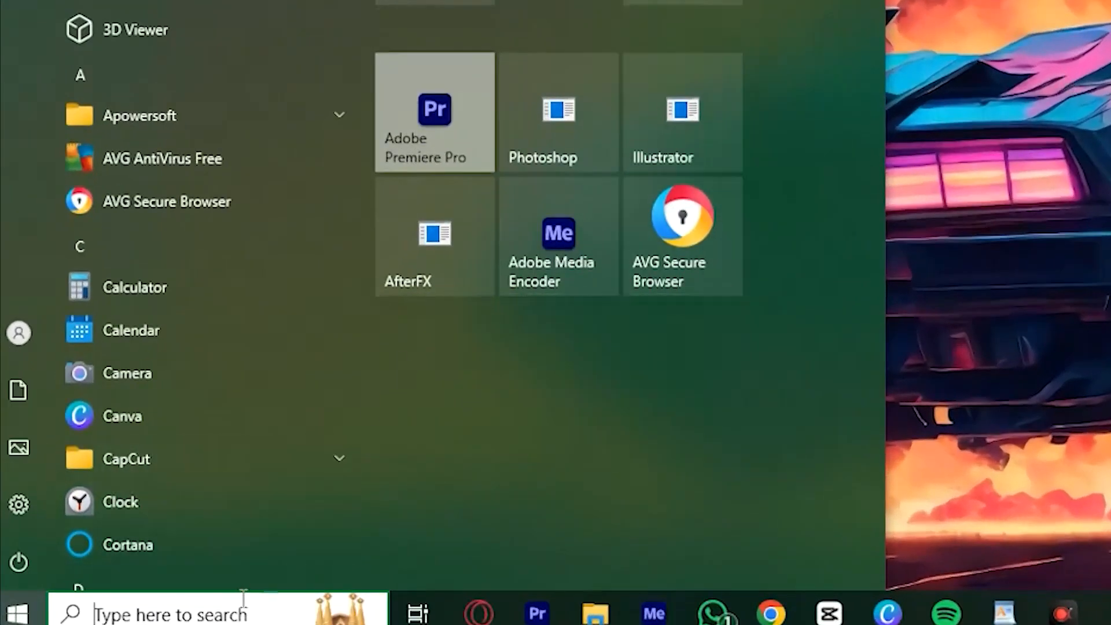
left_click(228, 612)
type("co")
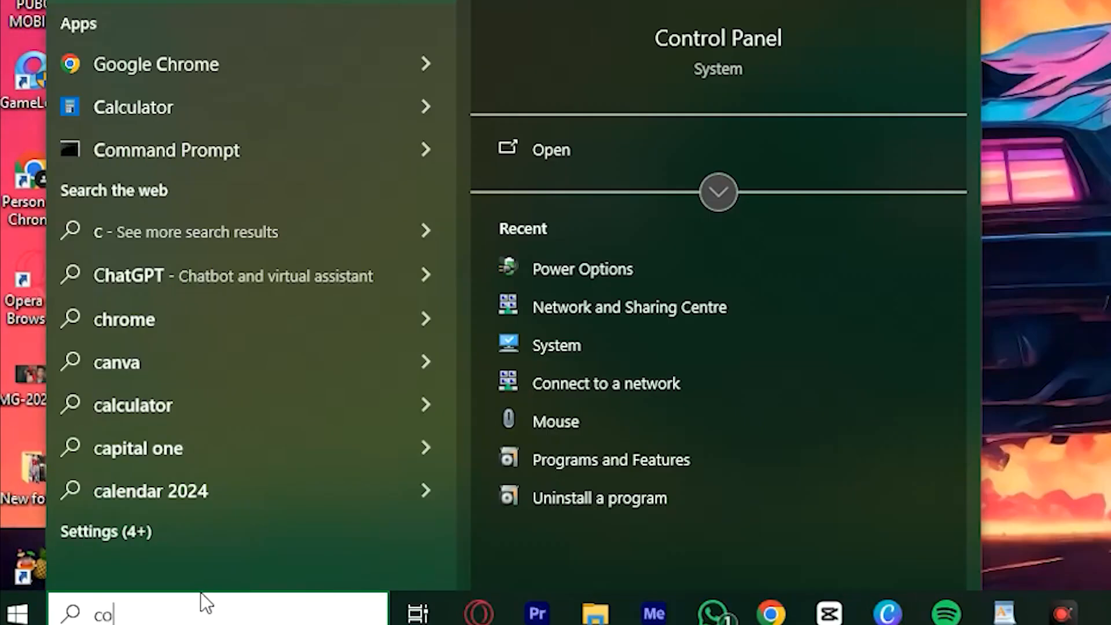
type("ntro")
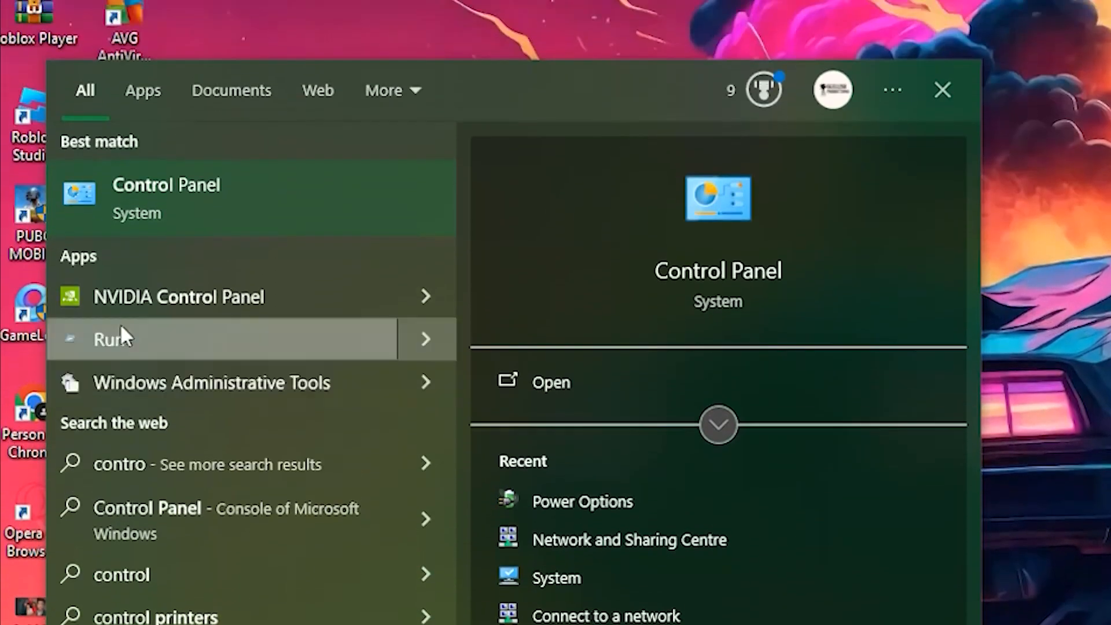
left_click(163, 213)
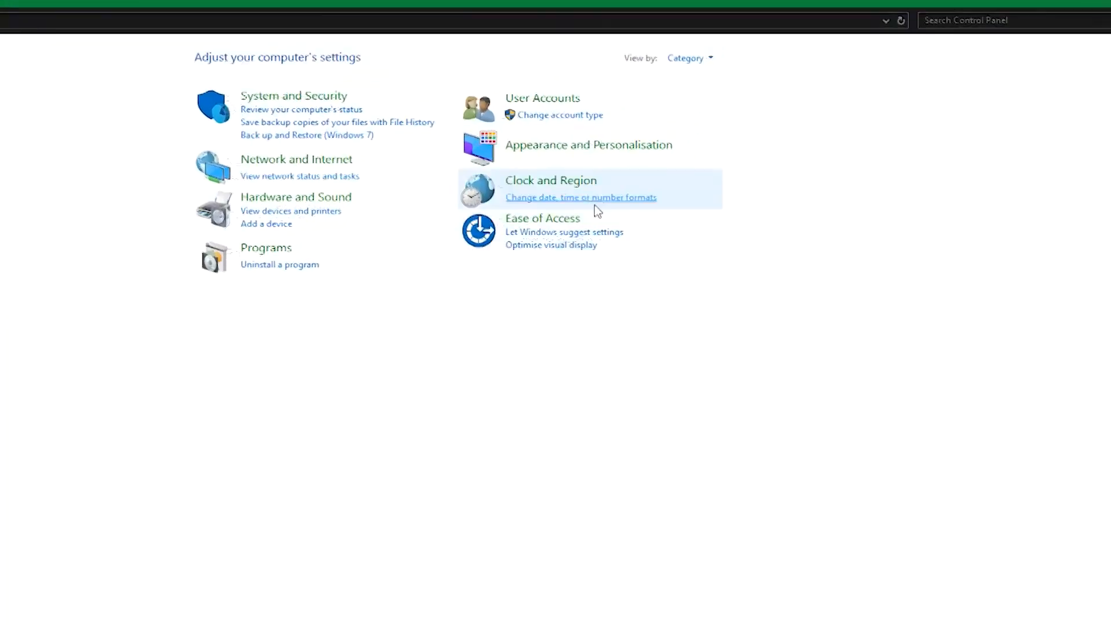
left_click(698, 59)
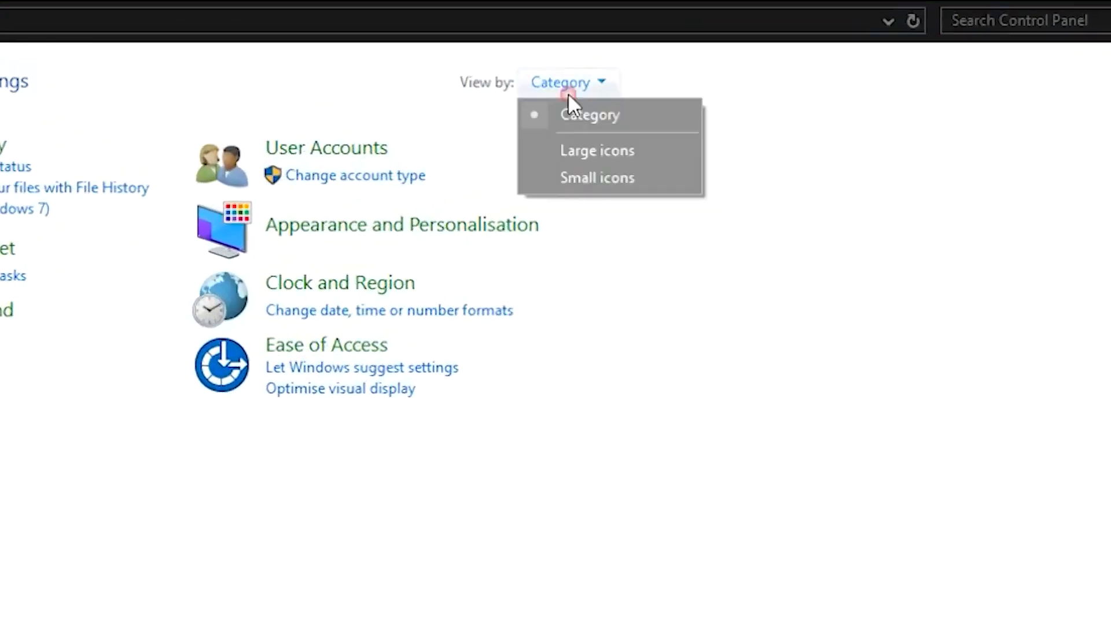
left_click(578, 177)
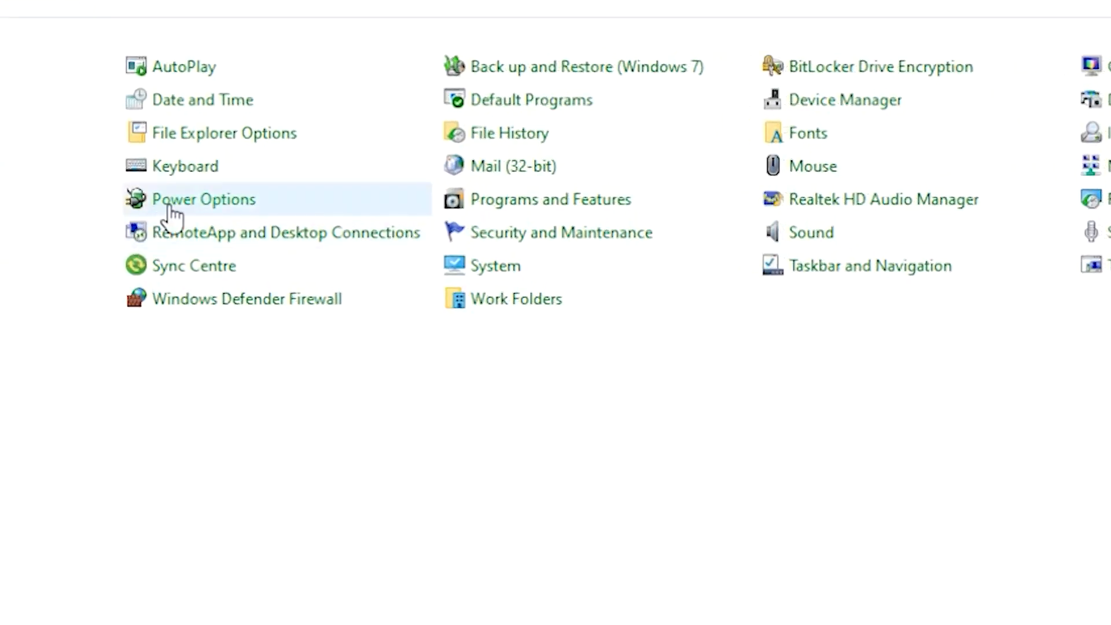
Open the power button settings in Power Options, unlock the currently unavailable settings, and return to the Control Panel items.
left_click(170, 206)
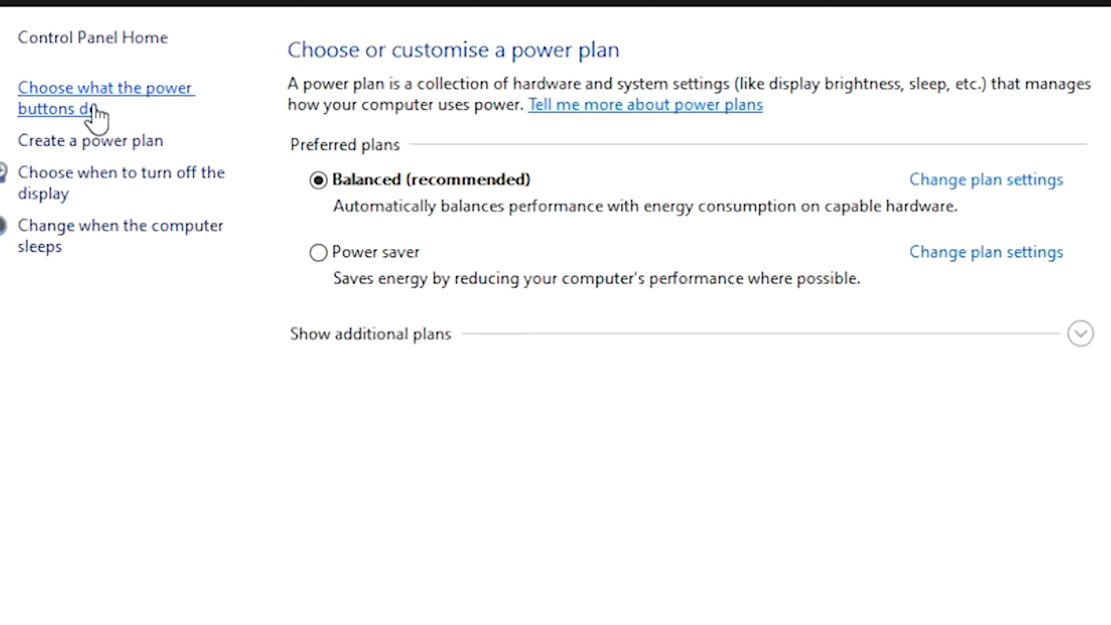
left_click(83, 109)
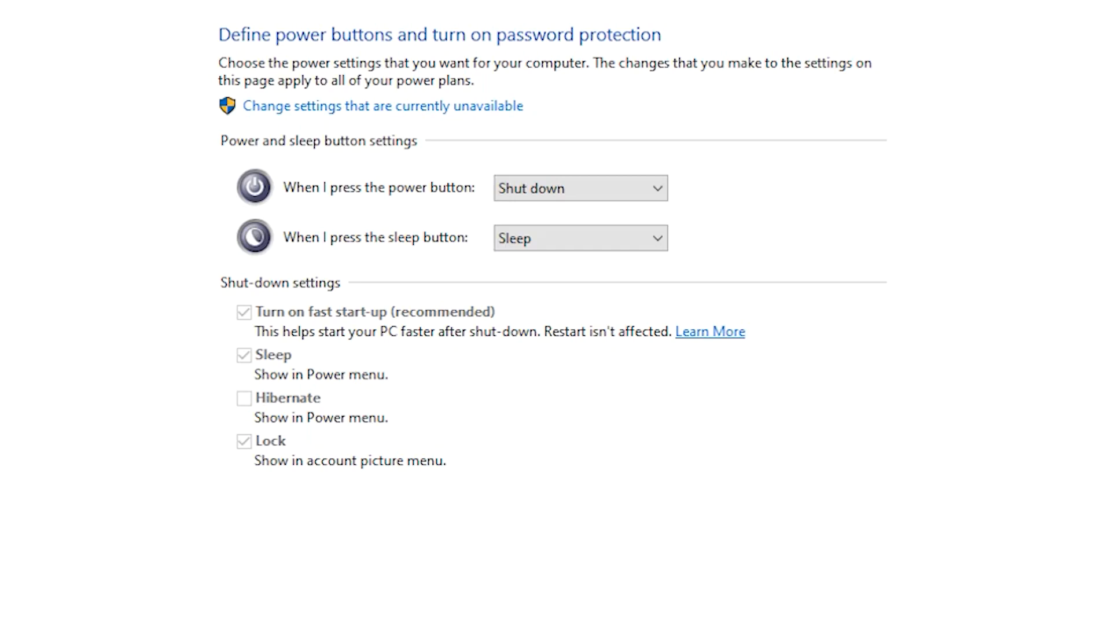
left_click(317, 107)
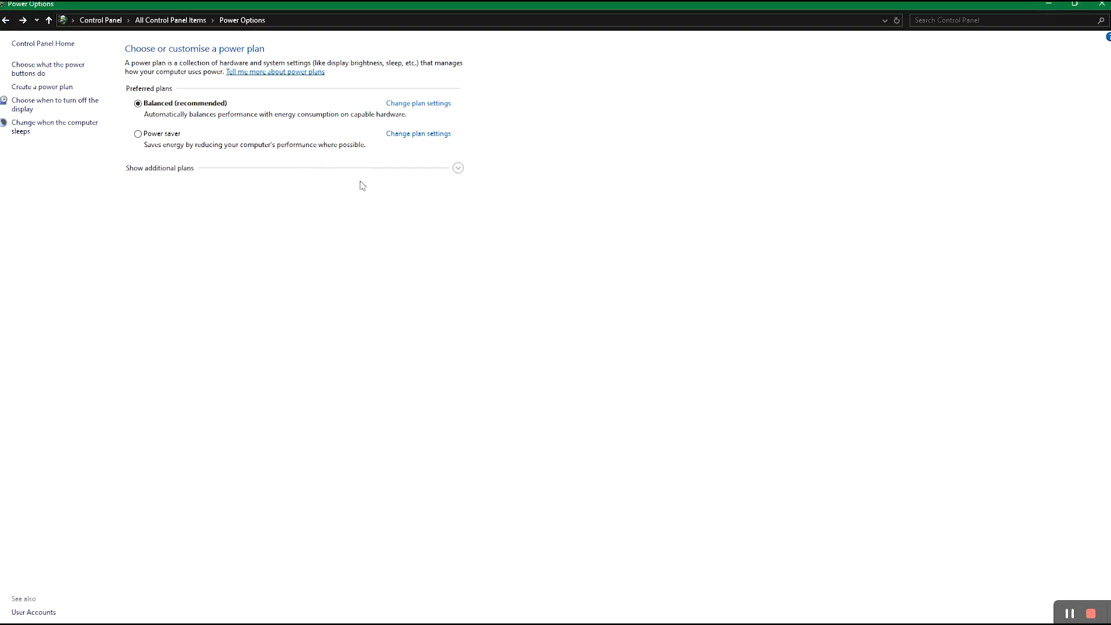
left_click(7, 22)
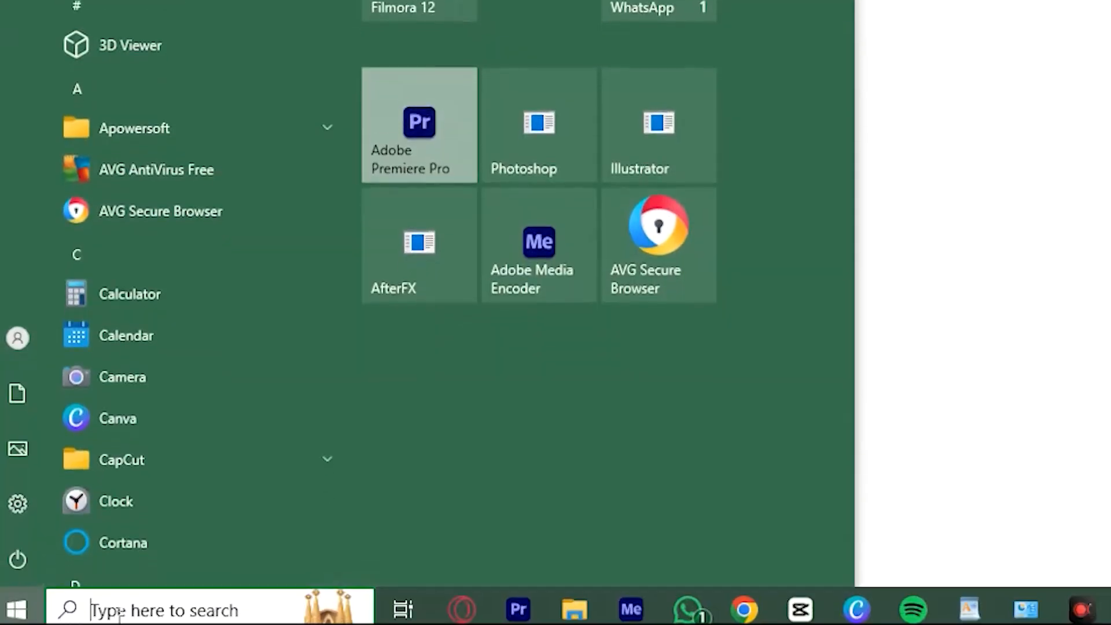
Open Command Prompt through Windows search and reposition its window.
left_click(119, 612)
type("com")
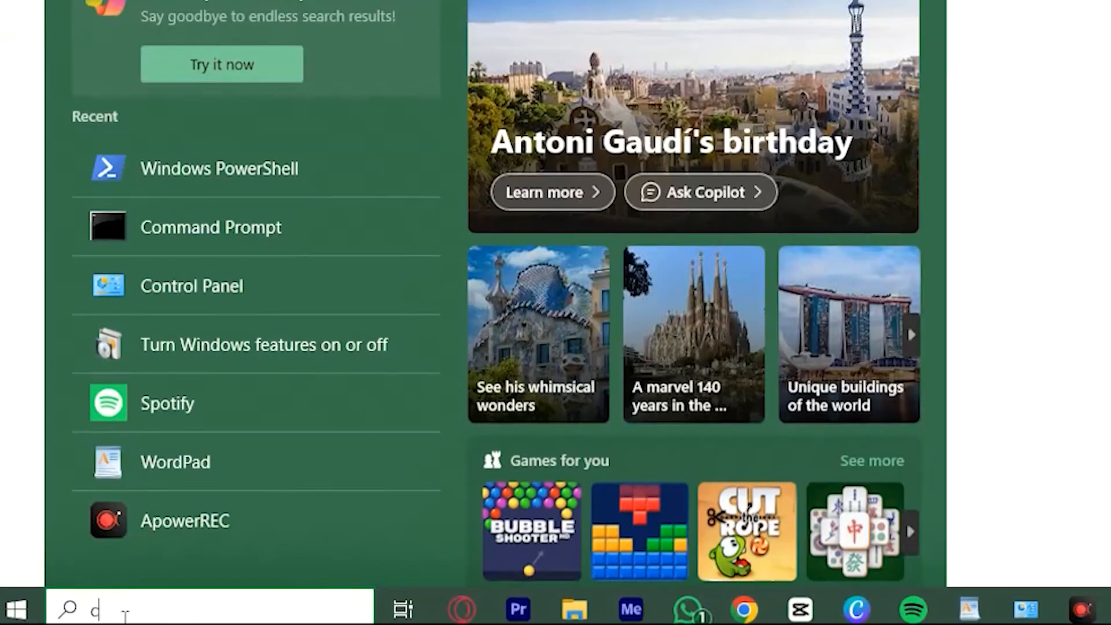
type("m")
left_click(215, 205)
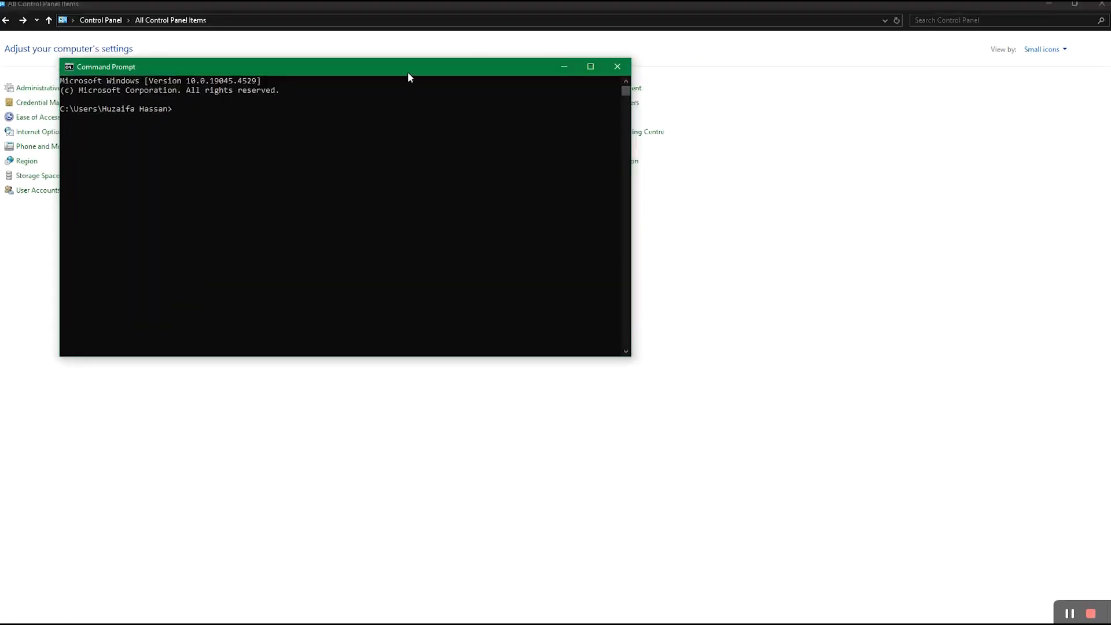
left_click_drag(409, 77, 619, 144)
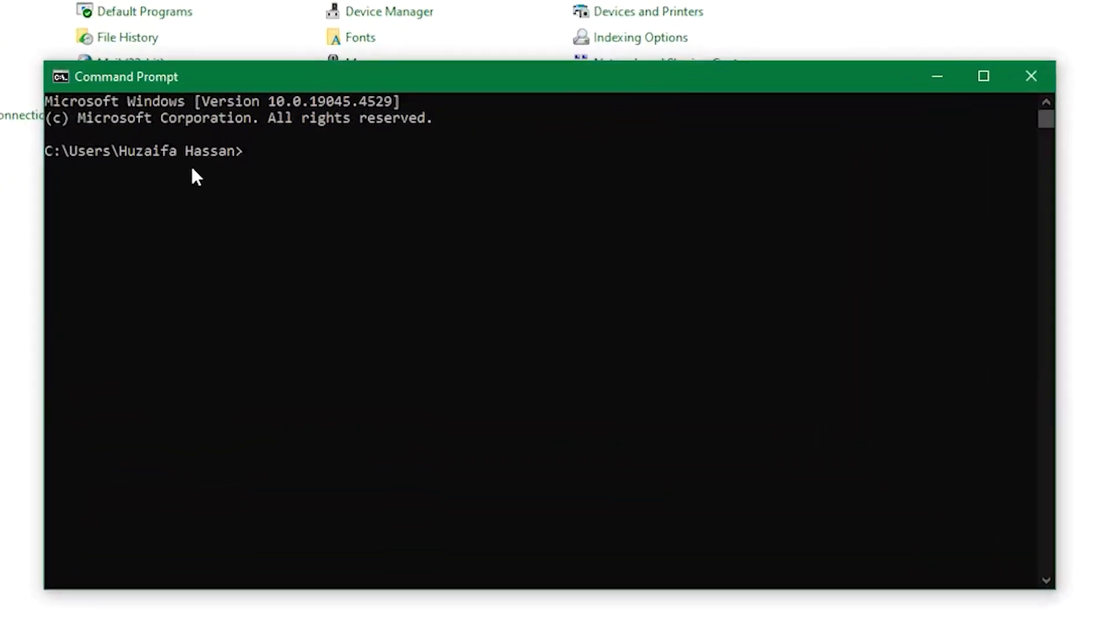
Enter the command powercfg /hibernate on in Command Prompt.
left_click(272, 151)
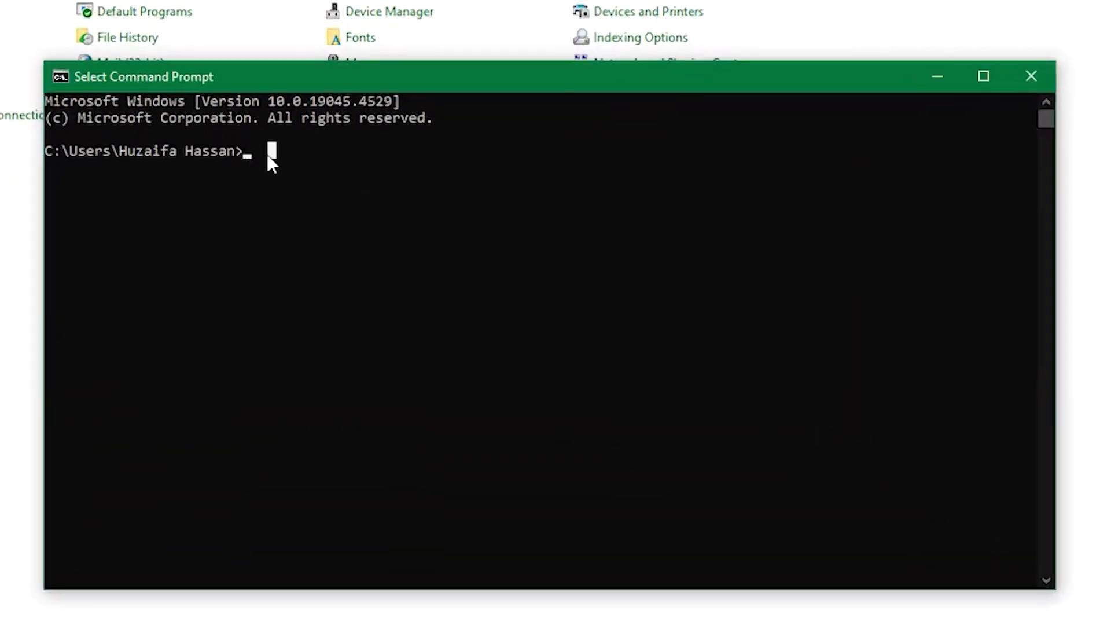
type("powercfg /hibernate on")
left_click(269, 151)
left_click_drag(247, 151, 364, 162)
left_click(423, 163)
left_click_drag(273, 165, 248, 169)
left_click(292, 285)
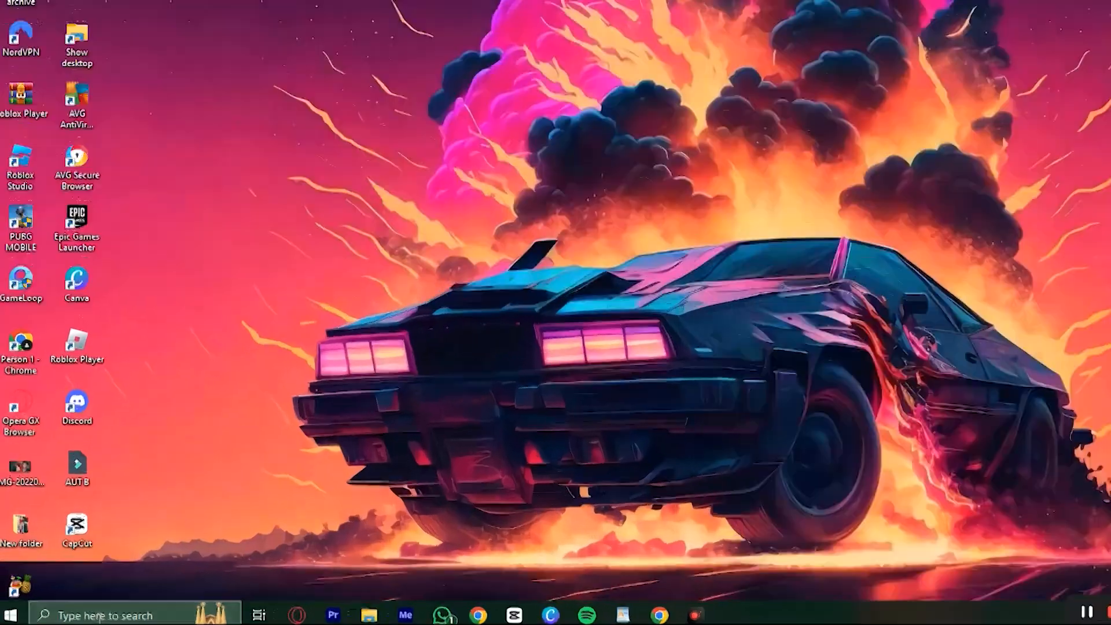
Search Windows for "perform" and open the settings for adjusting the appearance and performance of Windows.
left_click(77, 617)
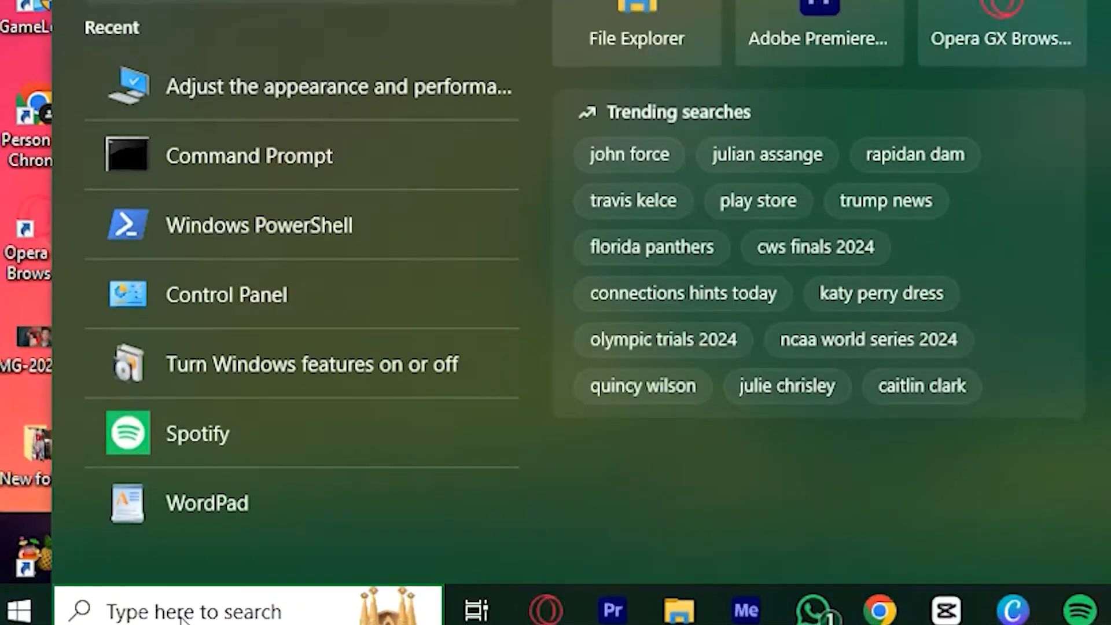
type("perform")
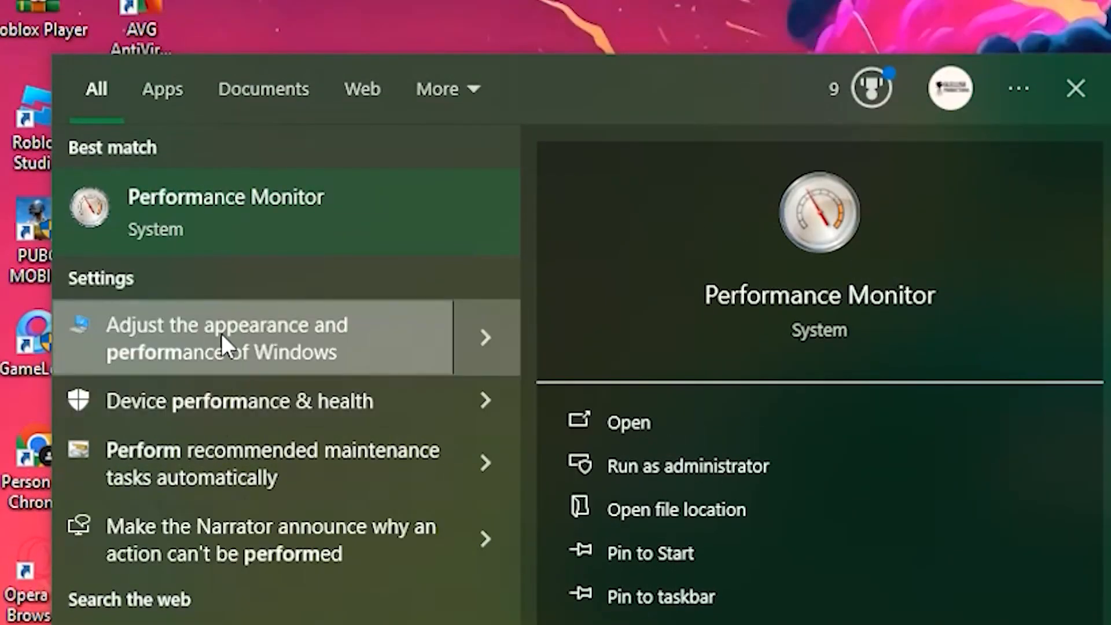
left_click(223, 140)
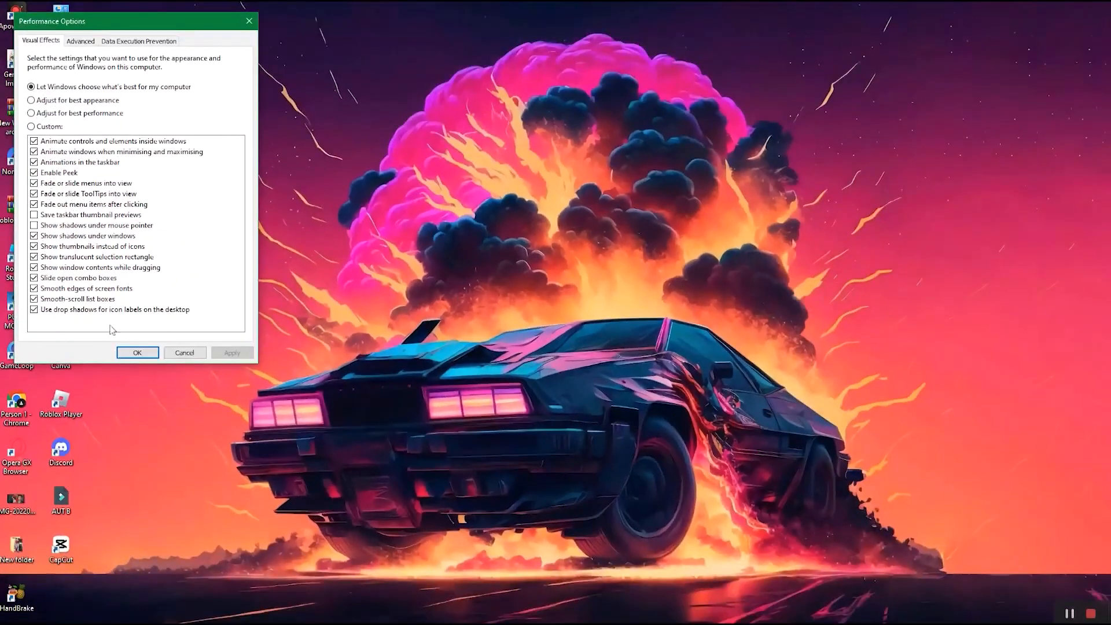
Give drive C: a custom paging file with 1914 MB initial and maximum size in the virtual memory settings.
left_click_drag(134, 26, 410, 91)
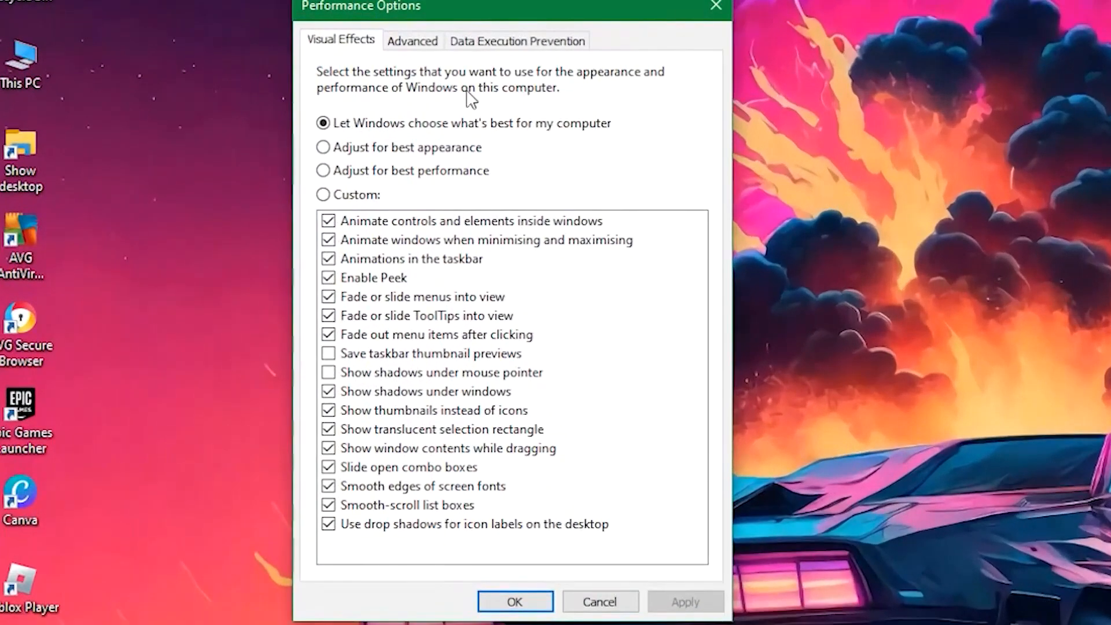
left_click(279, 100)
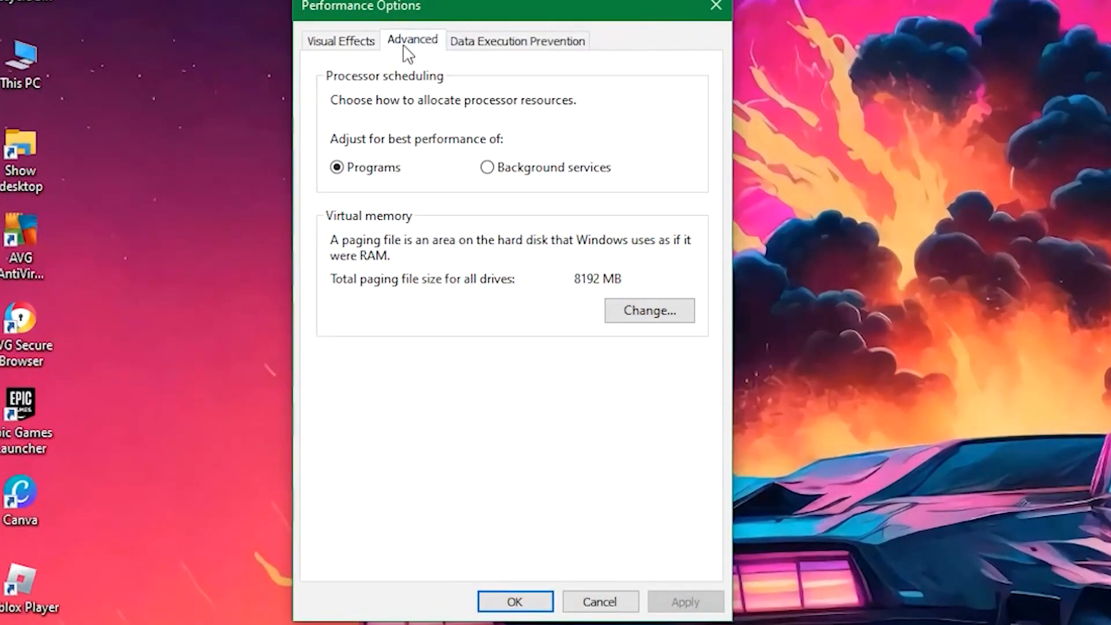
left_click(653, 312)
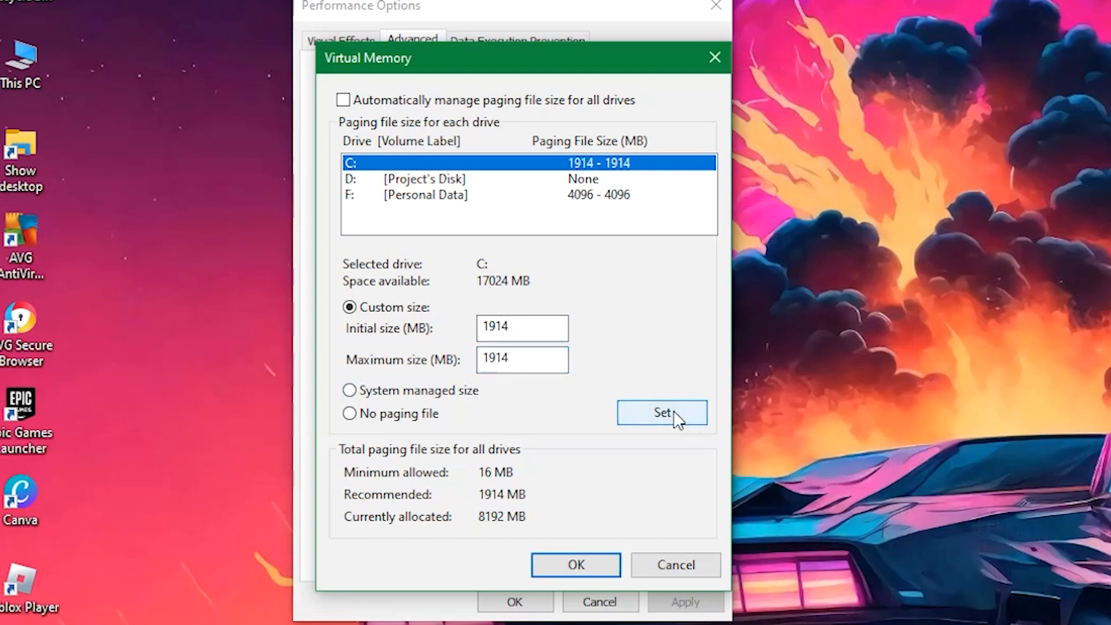
left_click(576, 567)
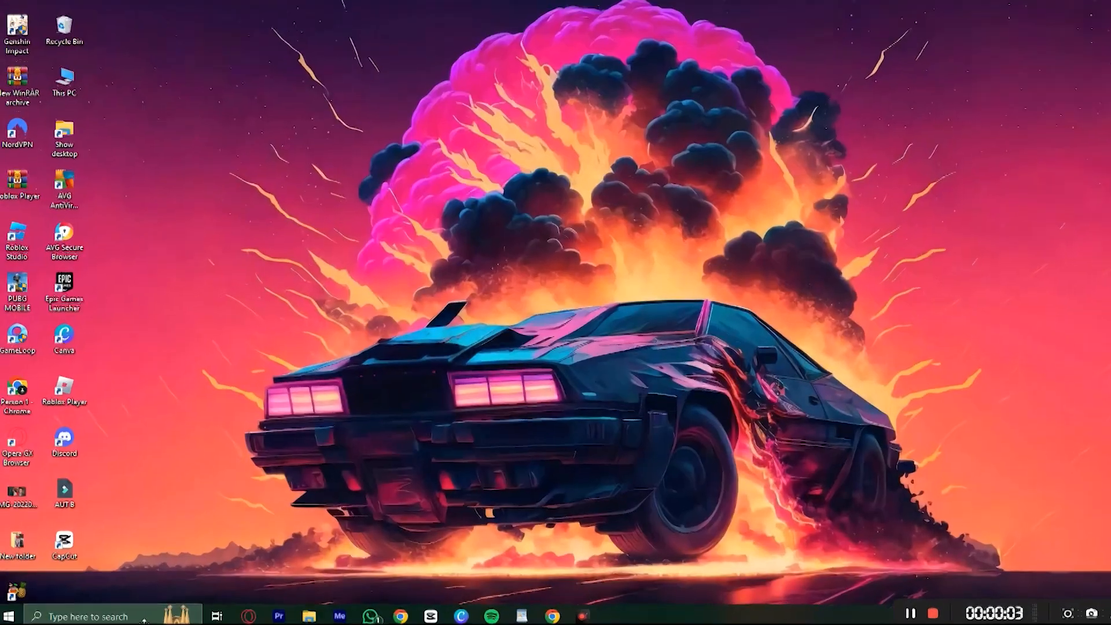
Search for "windows" and open the dialog for turning Windows features on or off.
left_click(104, 619)
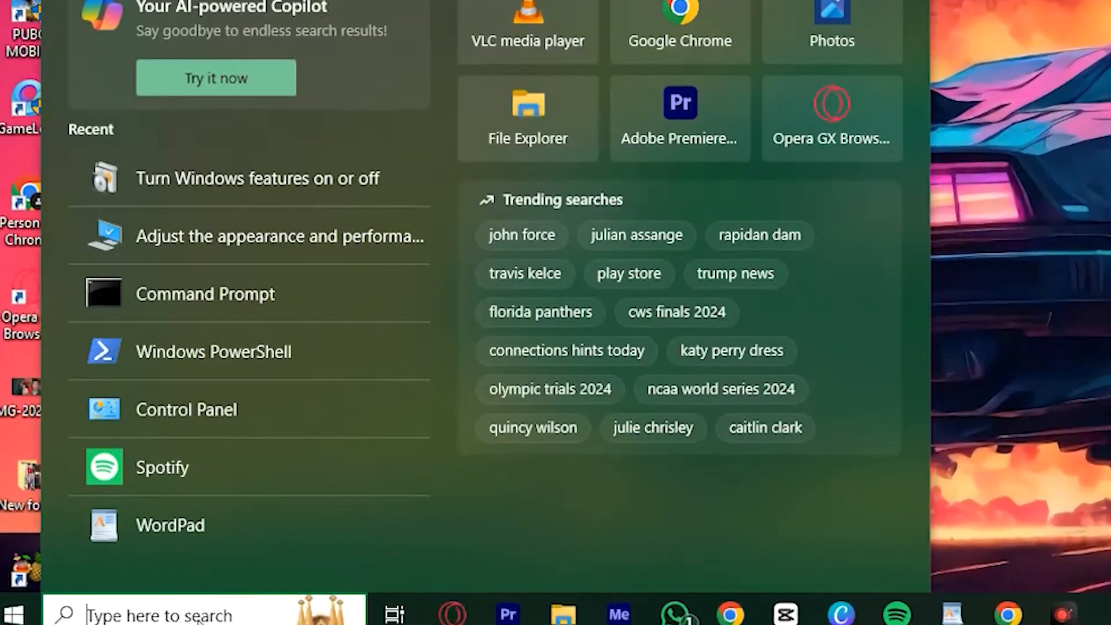
type("windows")
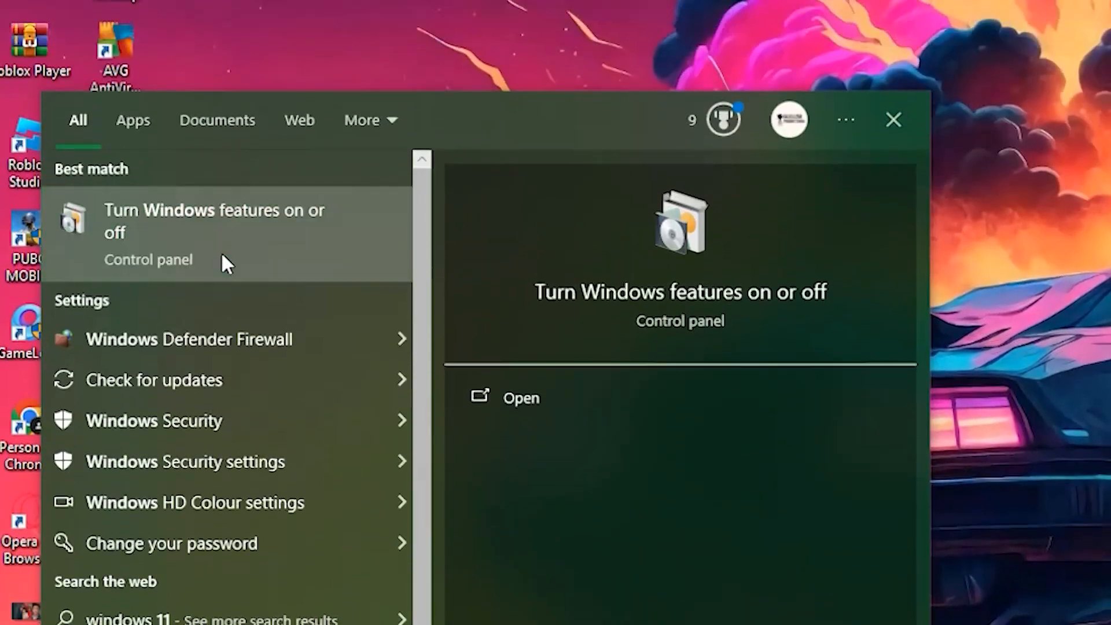
left_click(223, 36)
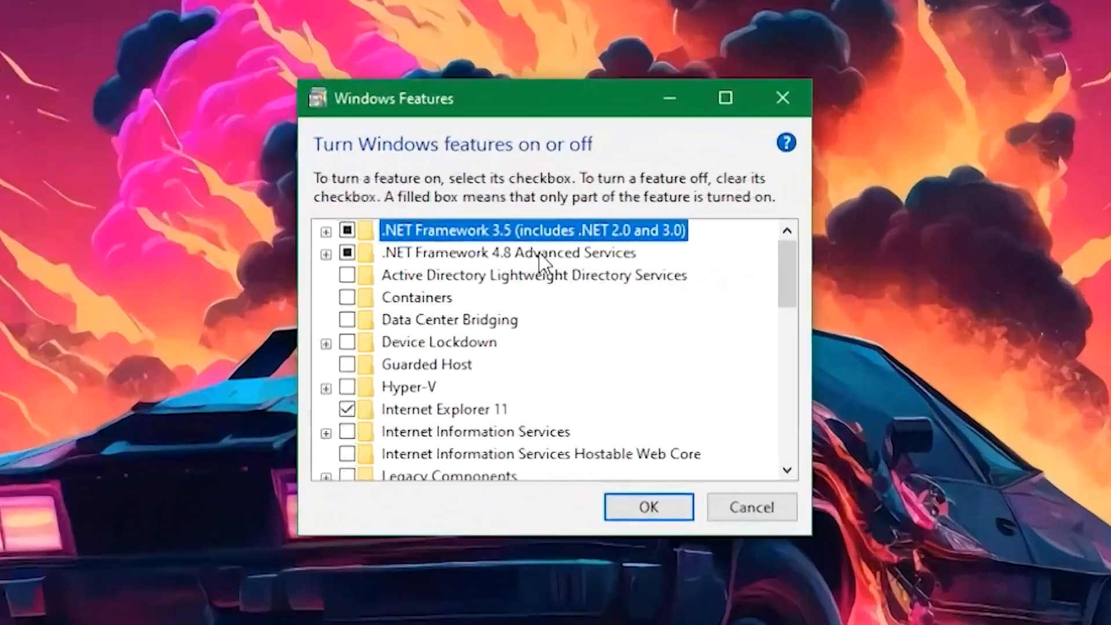
Select Windows Subsystem for Linux in the Windows features list and confirm the dialog.
scroll(673, 313, "down", 7)
scroll(519, 370, "down", 2)
scroll(707, 462, "up", 1)
scroll(282, 448, "down", 1)
left_click(281, 448)
left_click(281, 448)
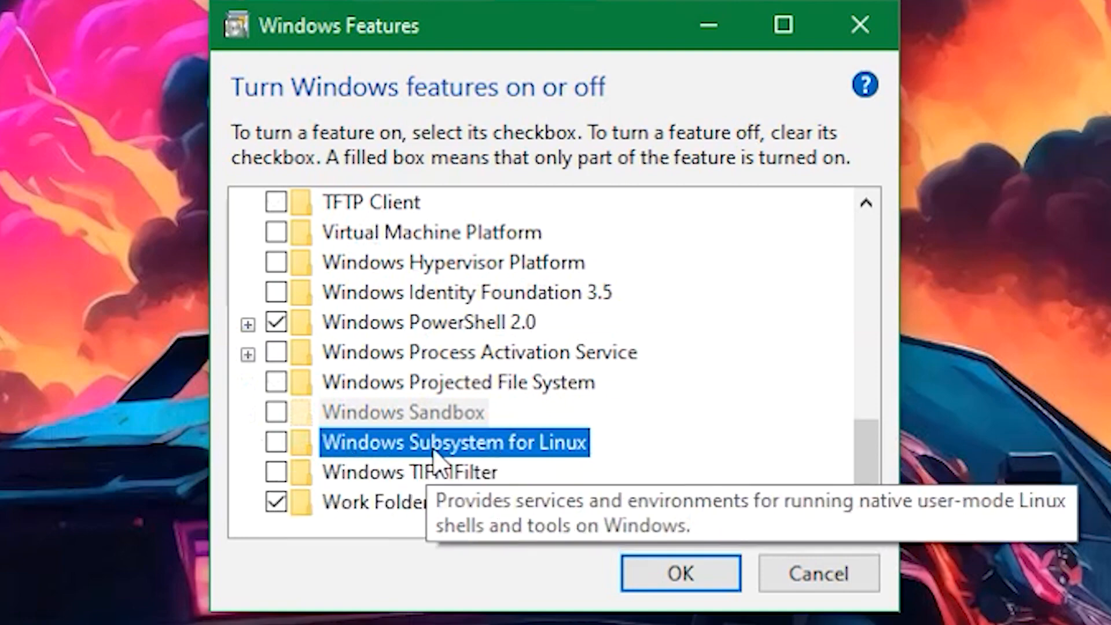
left_click(667, 572)
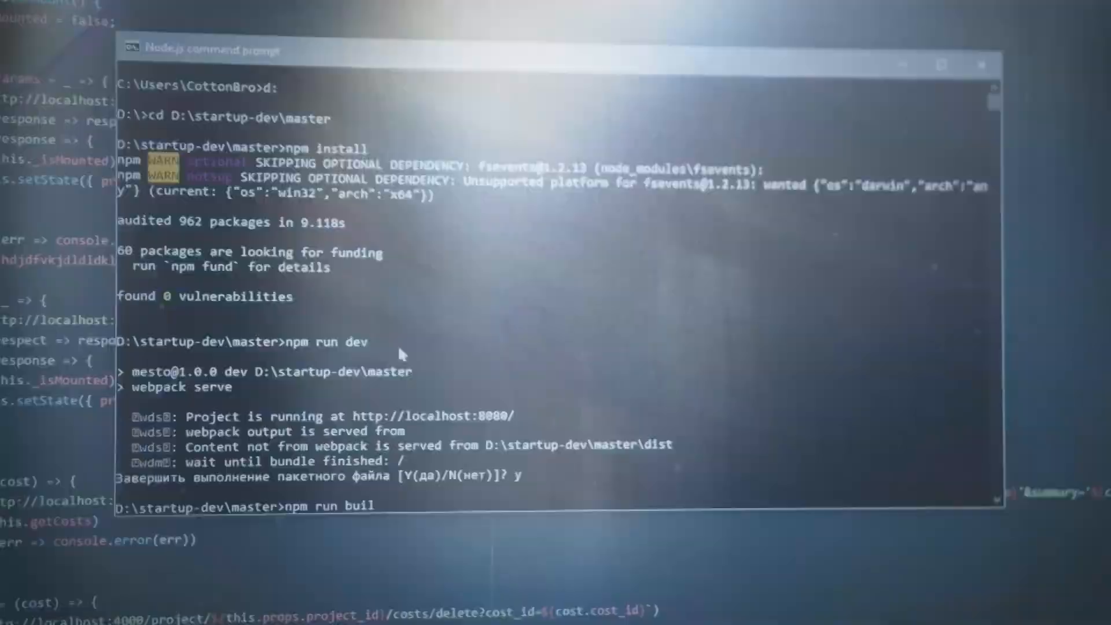
key("Return")
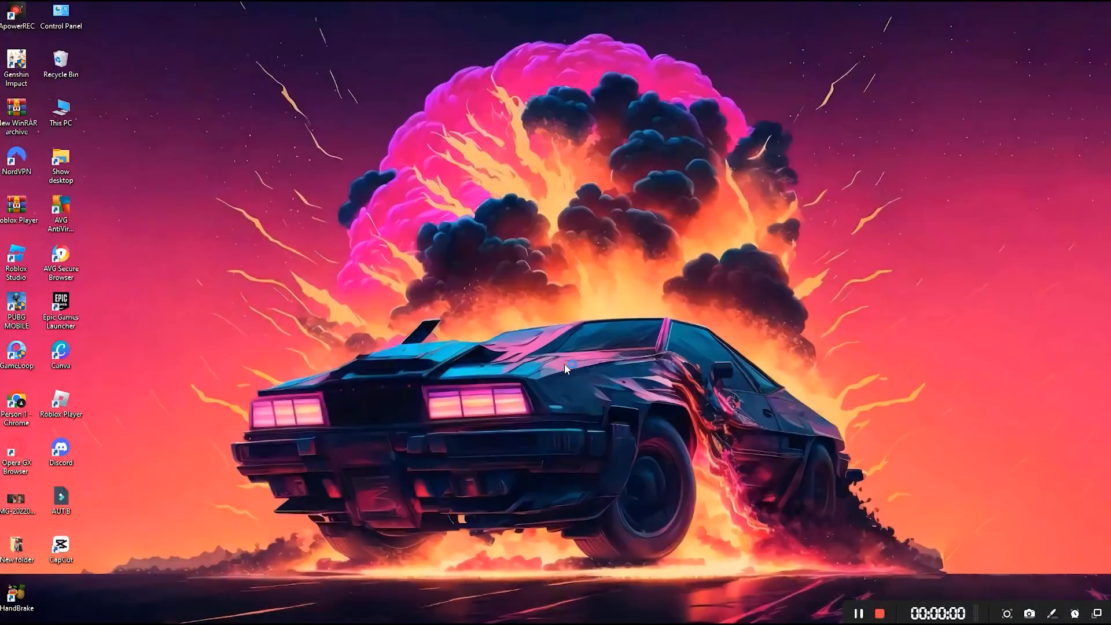
Open Task Manager's list of startup apps and try to disable AVG AvLaunch component.
key("ctrl+shift+Escape")
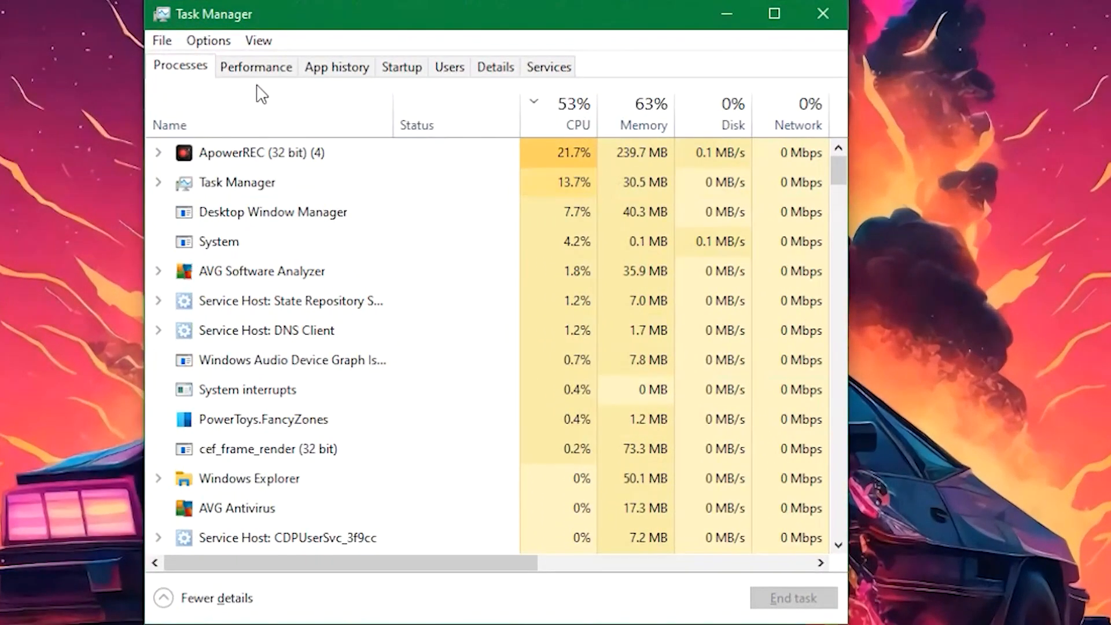
left_click(405, 67)
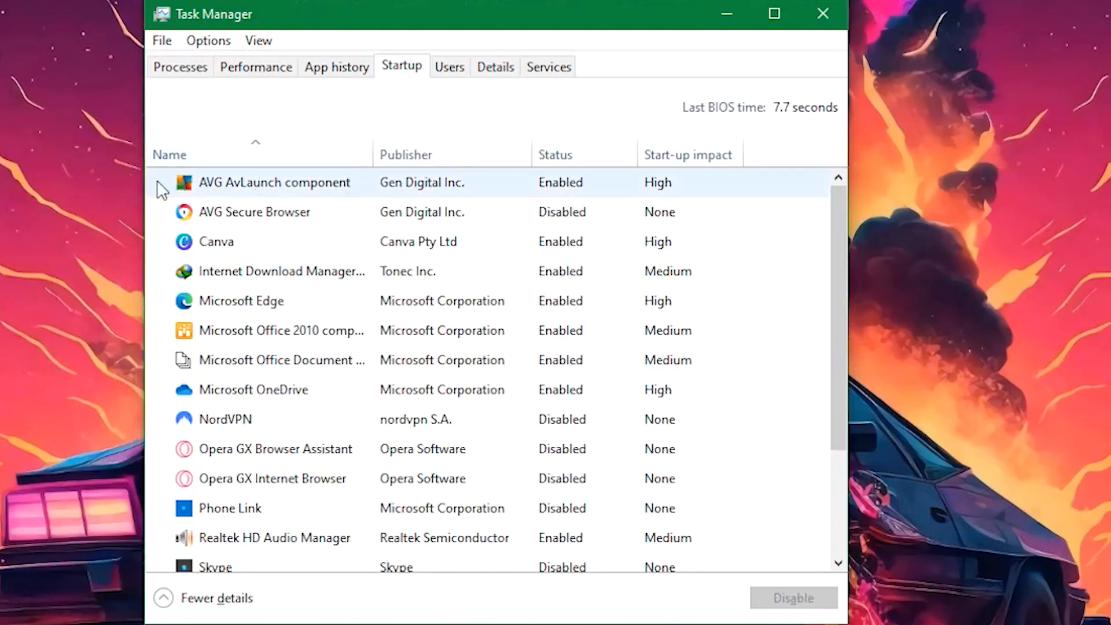
left_click(204, 189)
left_click(826, 602)
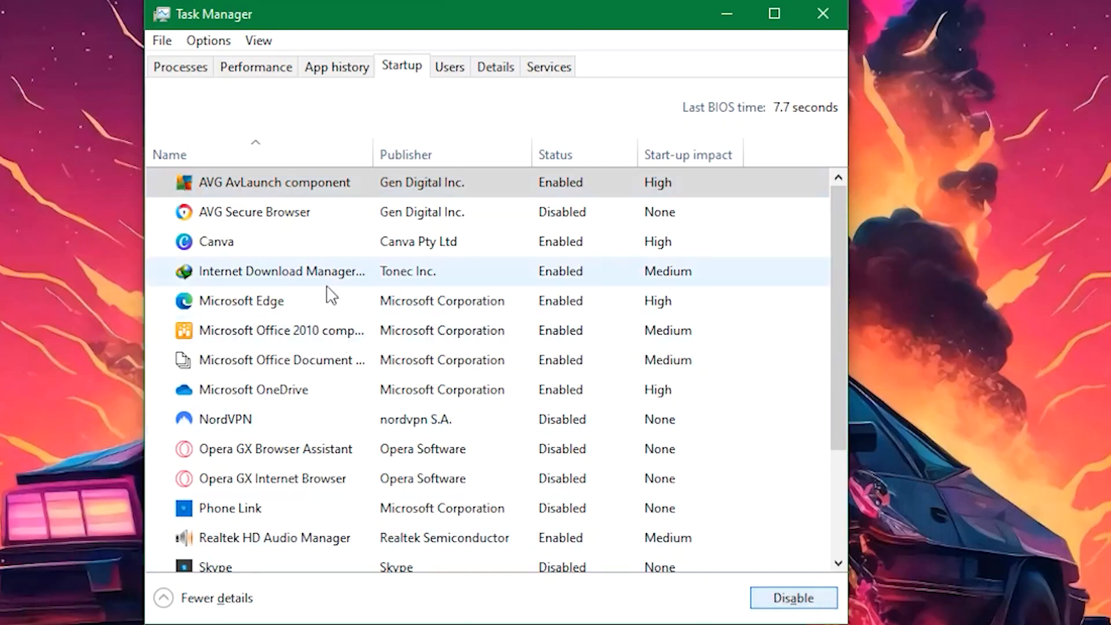
Disable Canva and Internet Download Manager from launching at startup.
left_click(219, 220)
left_click(555, 248)
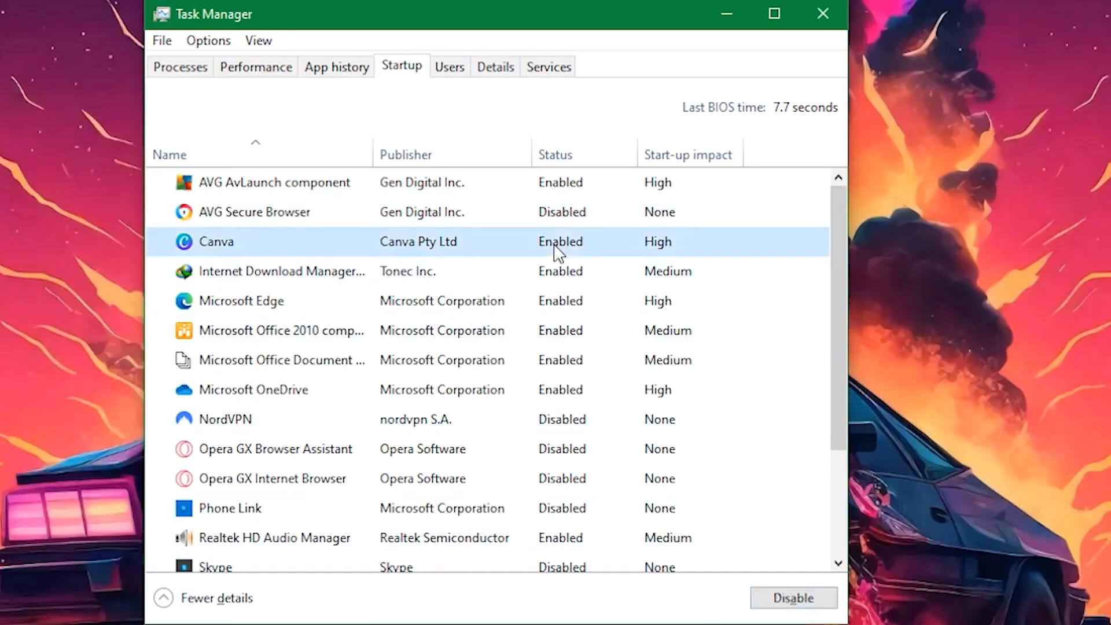
left_click(793, 602)
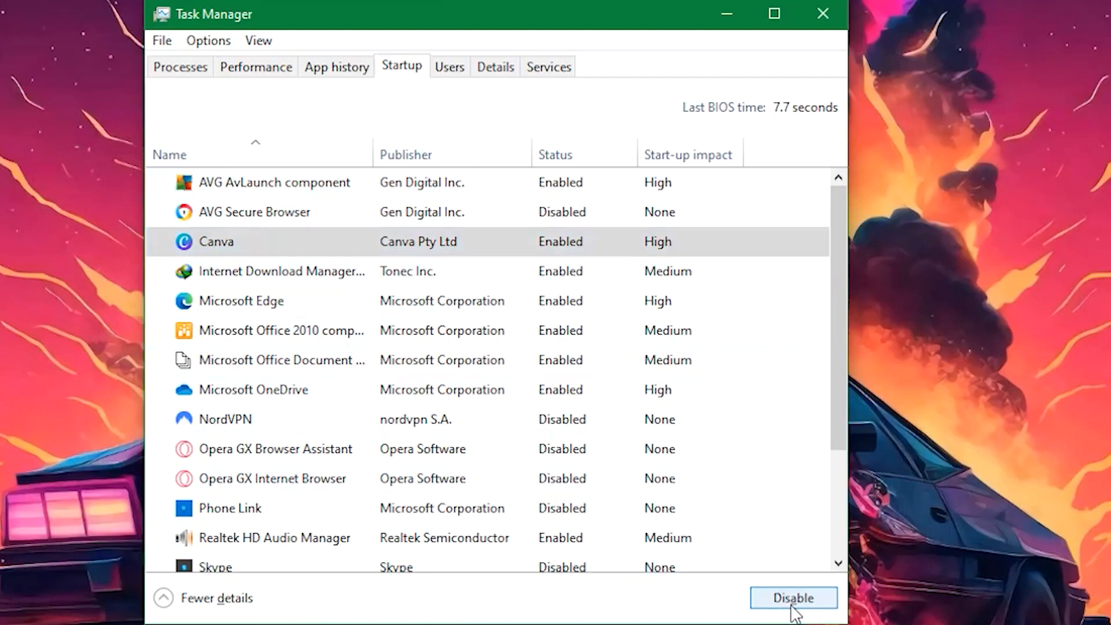
left_click(255, 277)
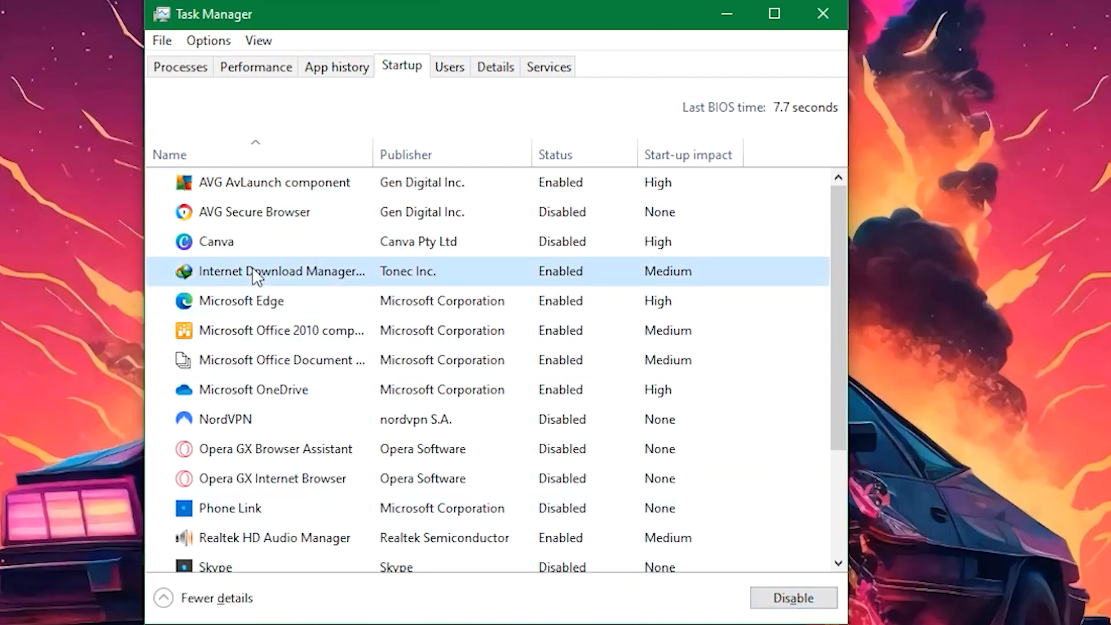
left_click(769, 602)
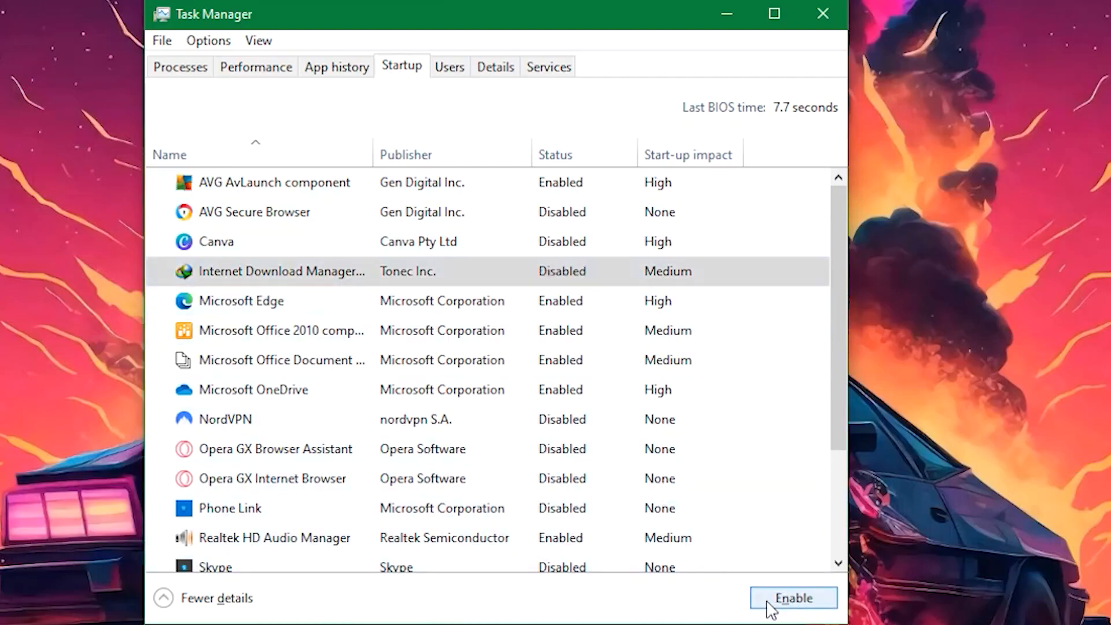
Disable Microsoft Edge and the Microsoft Office 2010 component at startup, and select the Microsoft Office Document entry.
left_click(239, 310)
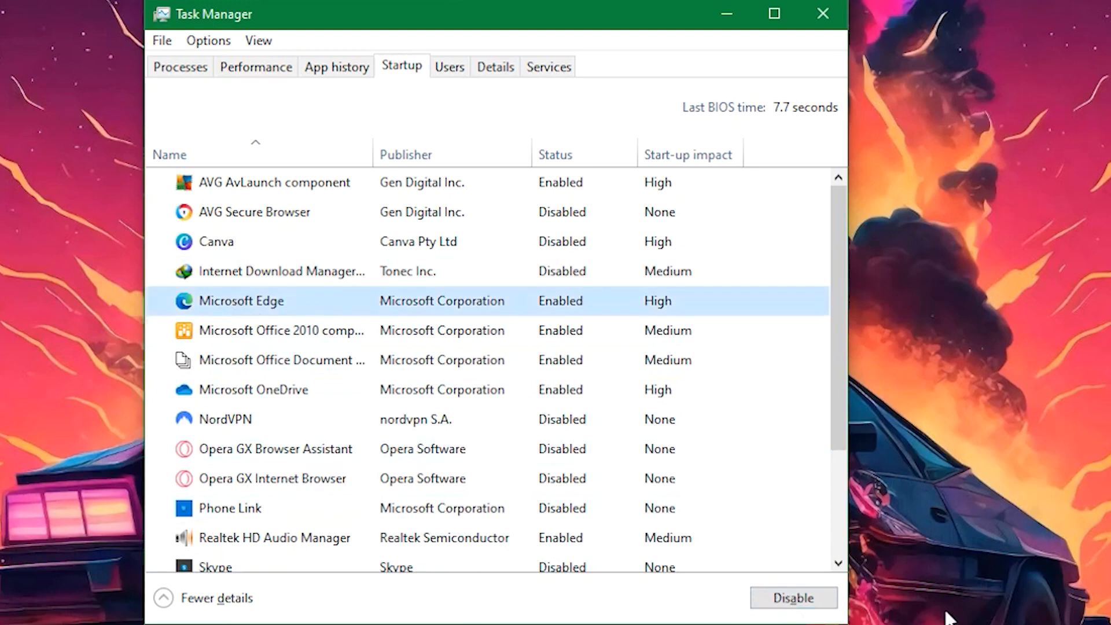
left_click(797, 600)
left_click(269, 335)
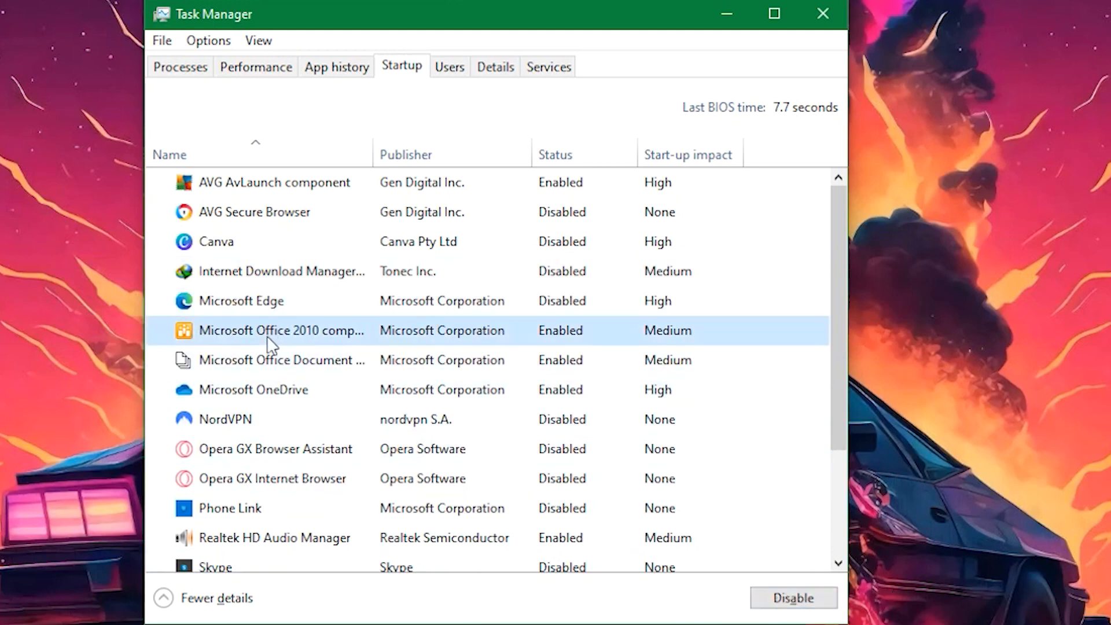
left_click(788, 597)
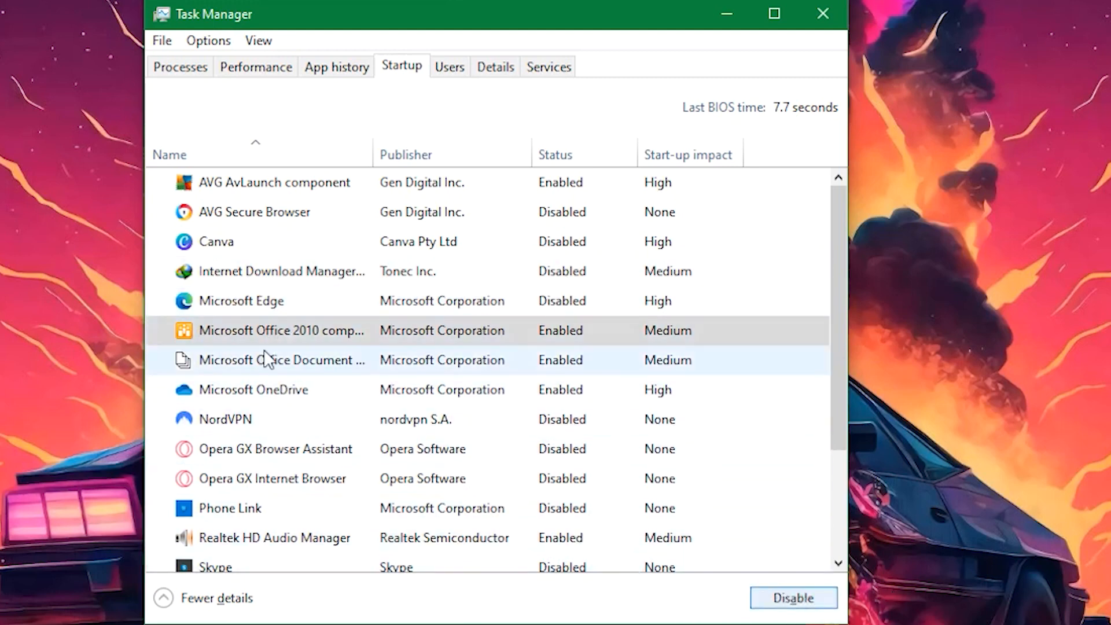
left_click(257, 375)
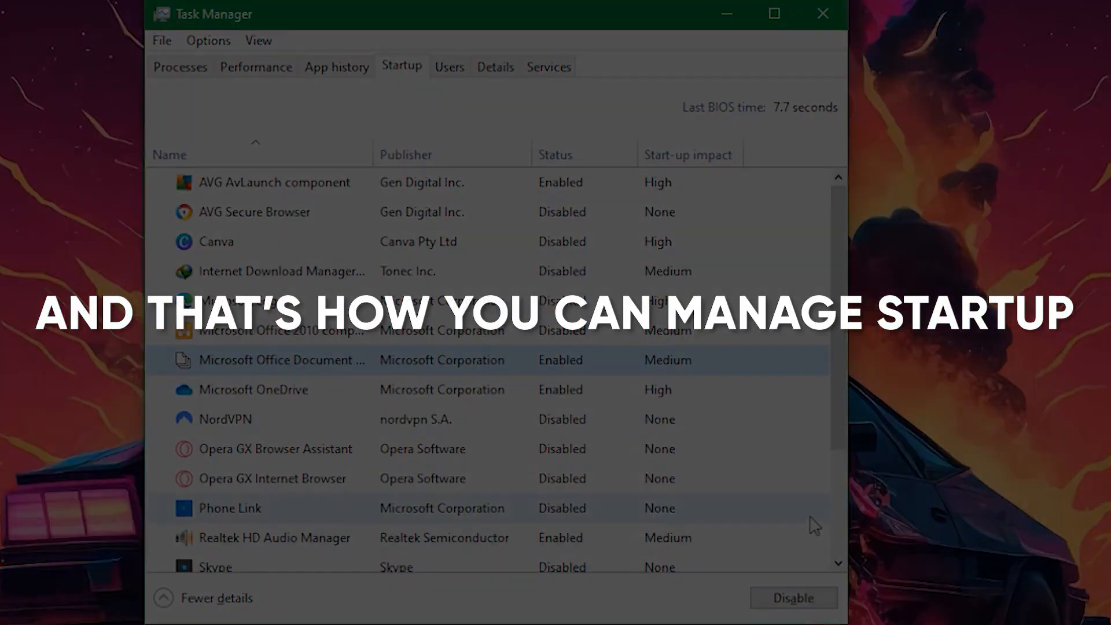